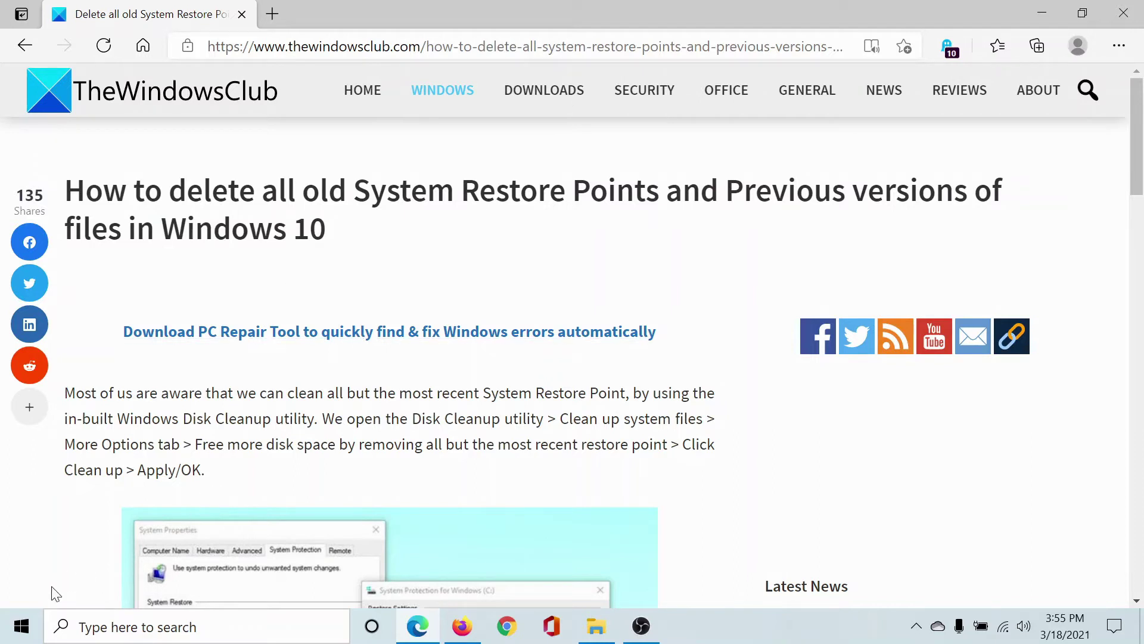
- Open Settings and go to System > About to view the device specifications
left_click(22, 626)
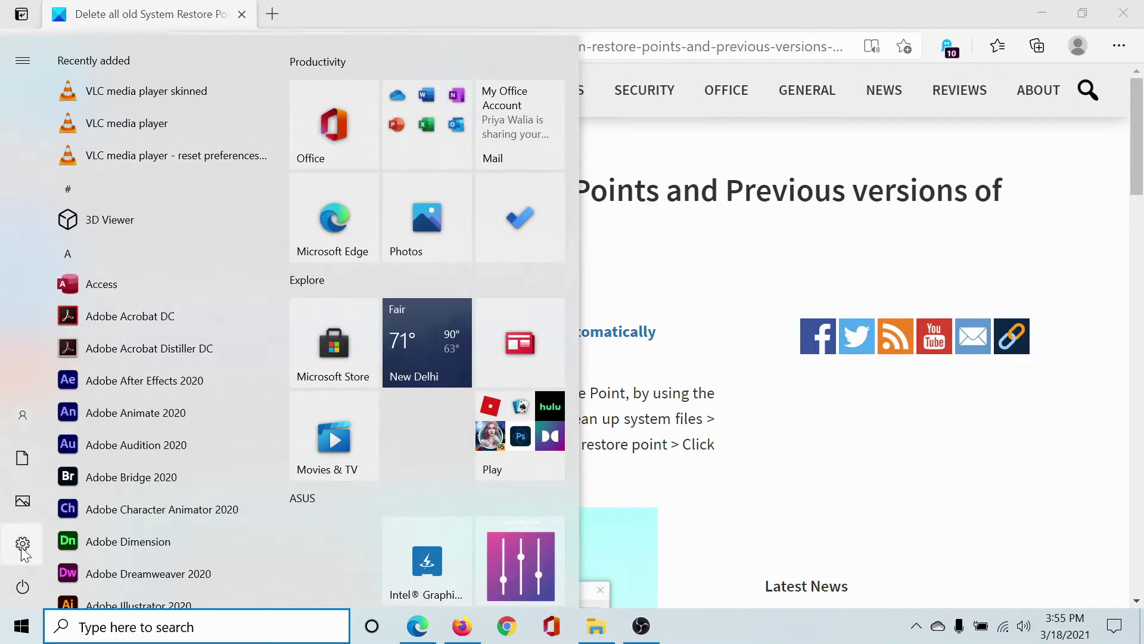
left_click(22, 546)
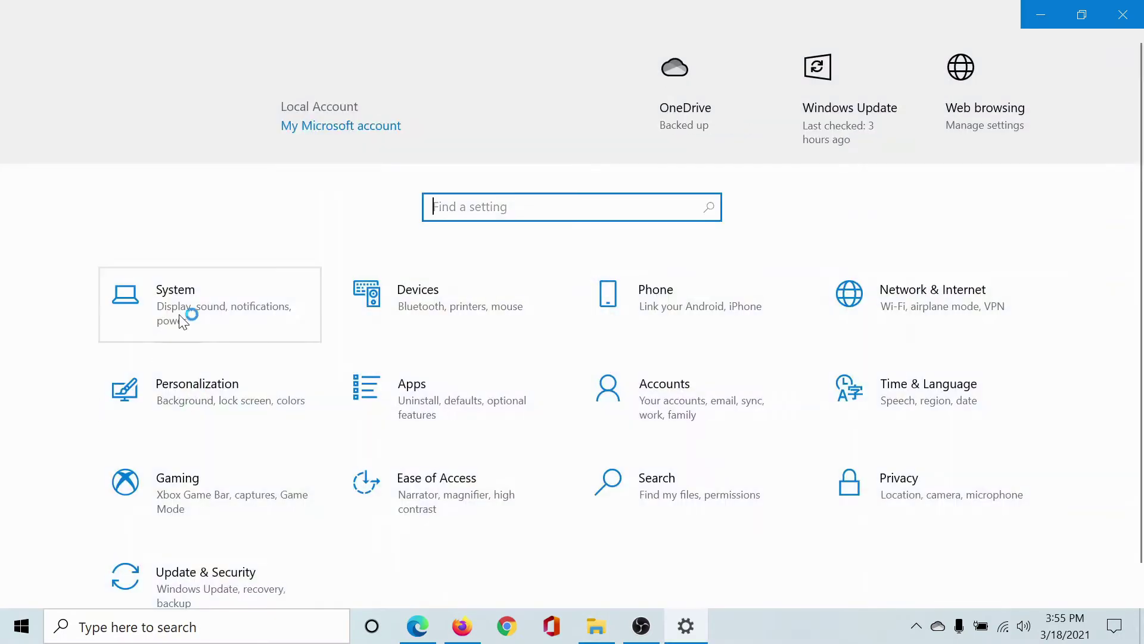
left_click(180, 319)
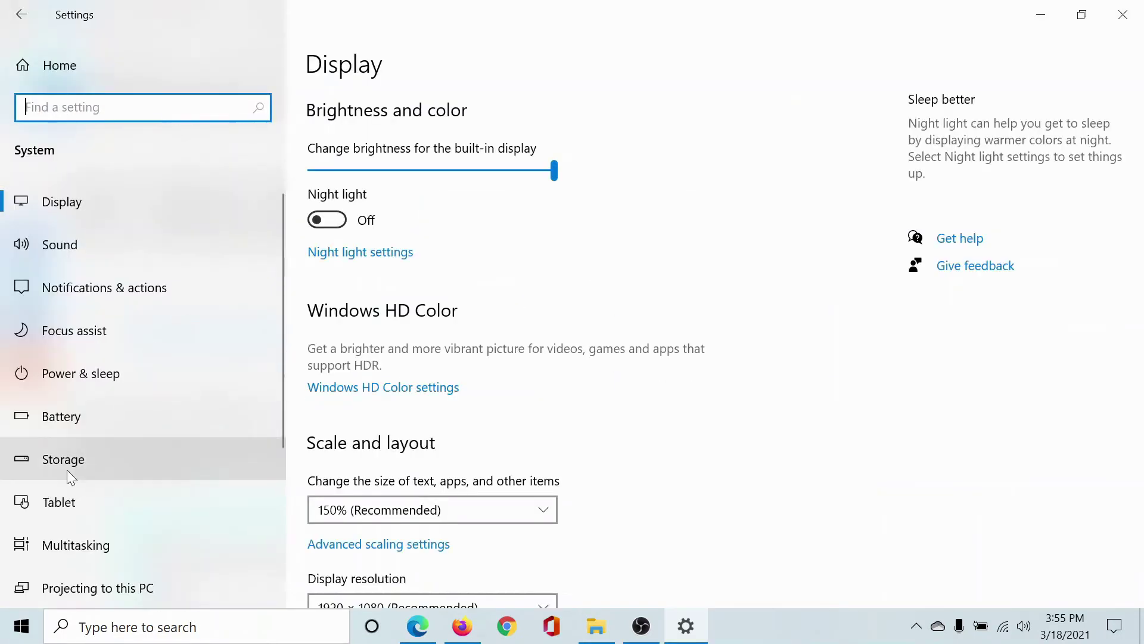
scroll(68, 483, "down", 3)
left_click(65, 522)
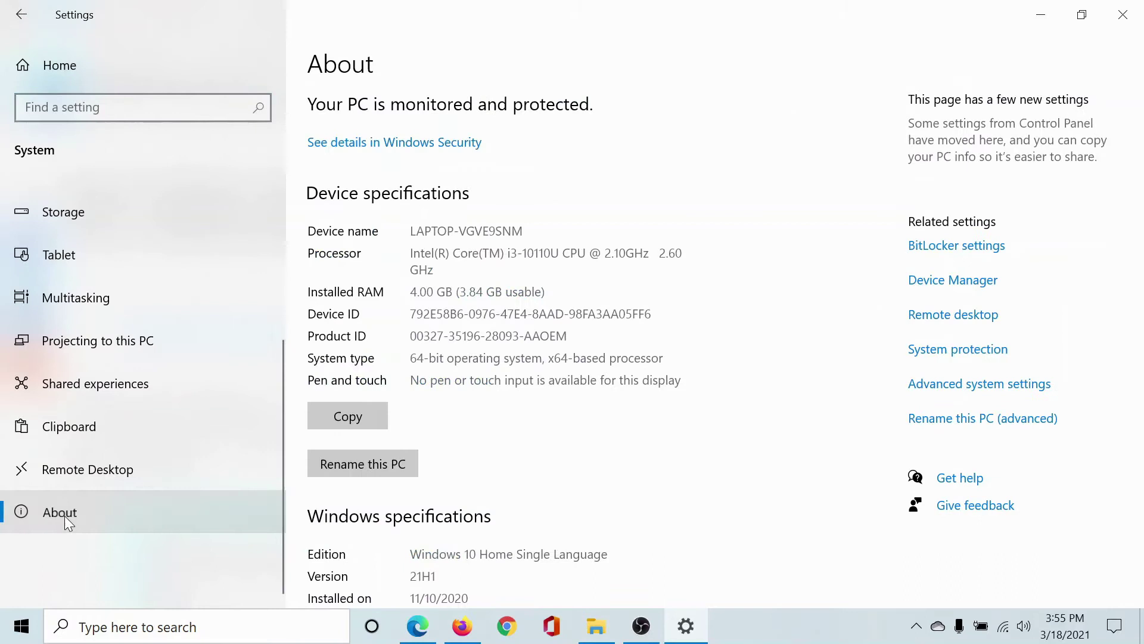
- Open System protection from About and select the OS (C:) (System) drive
left_click(955, 350)
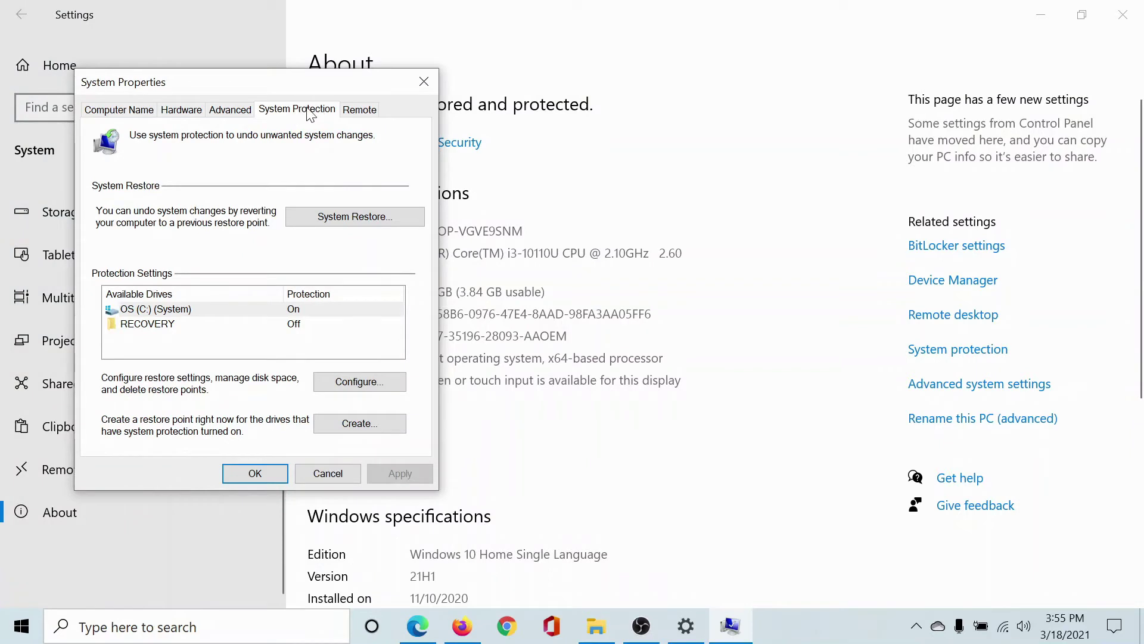
left_click(175, 309)
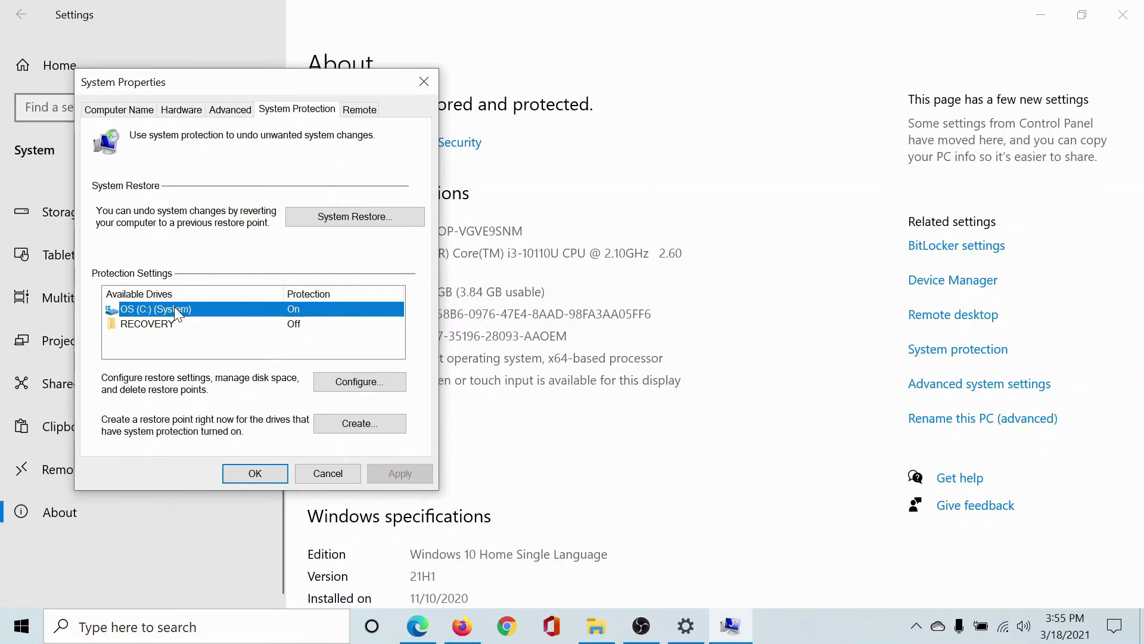
- Through Configure, delete all restore points for drive C: and close the success message
left_click(348, 381)
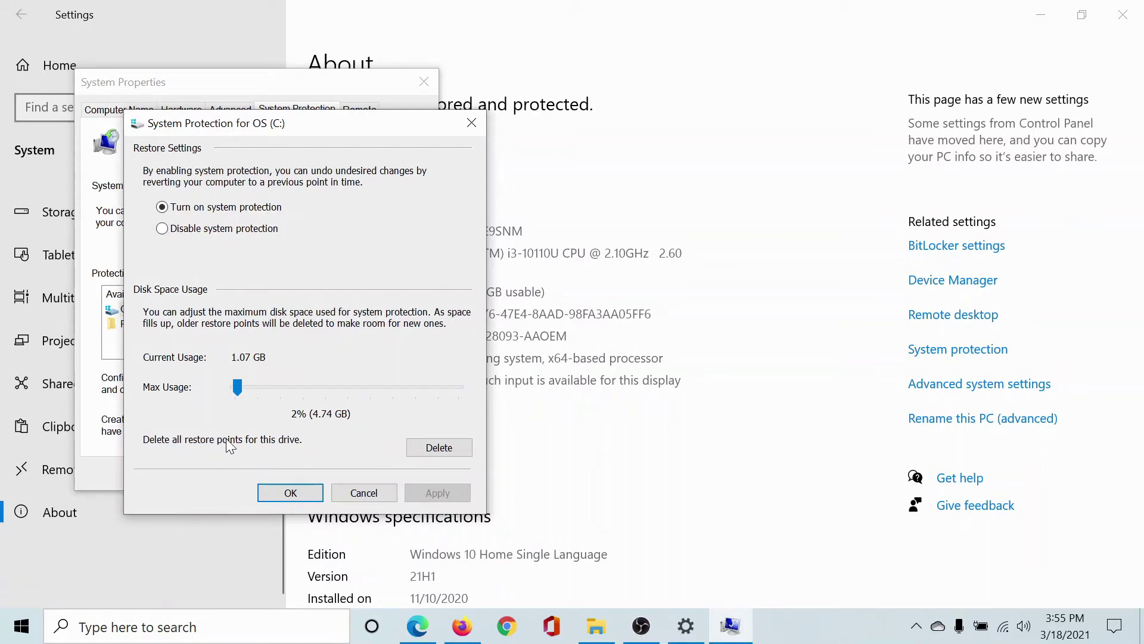
left_click(436, 453)
left_click(419, 349)
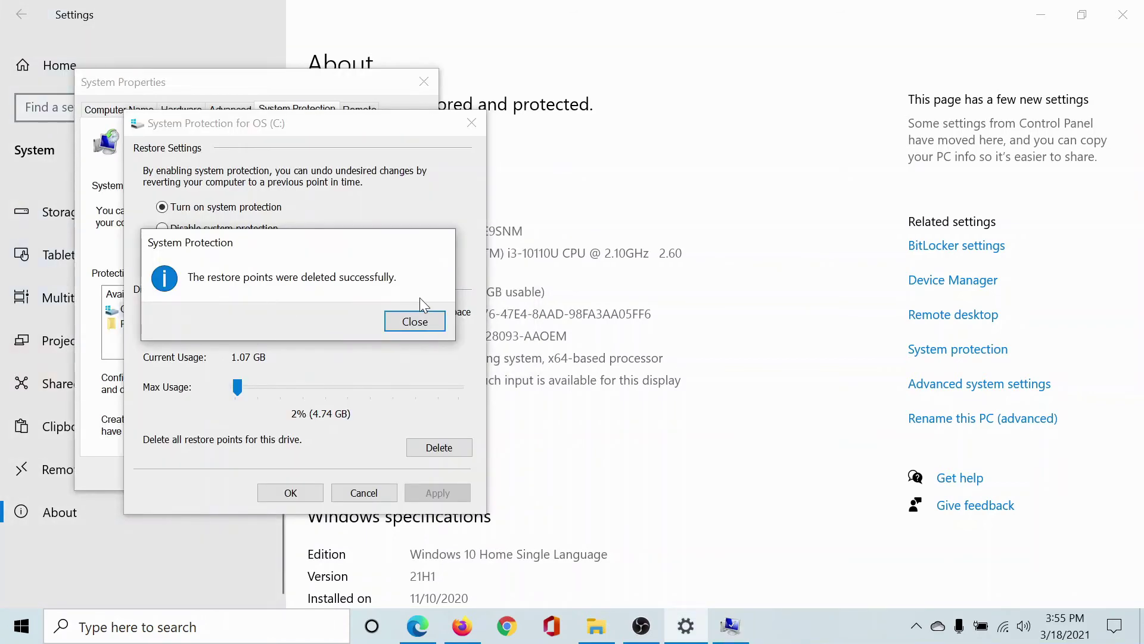
left_click(415, 322)
left_click(417, 626)
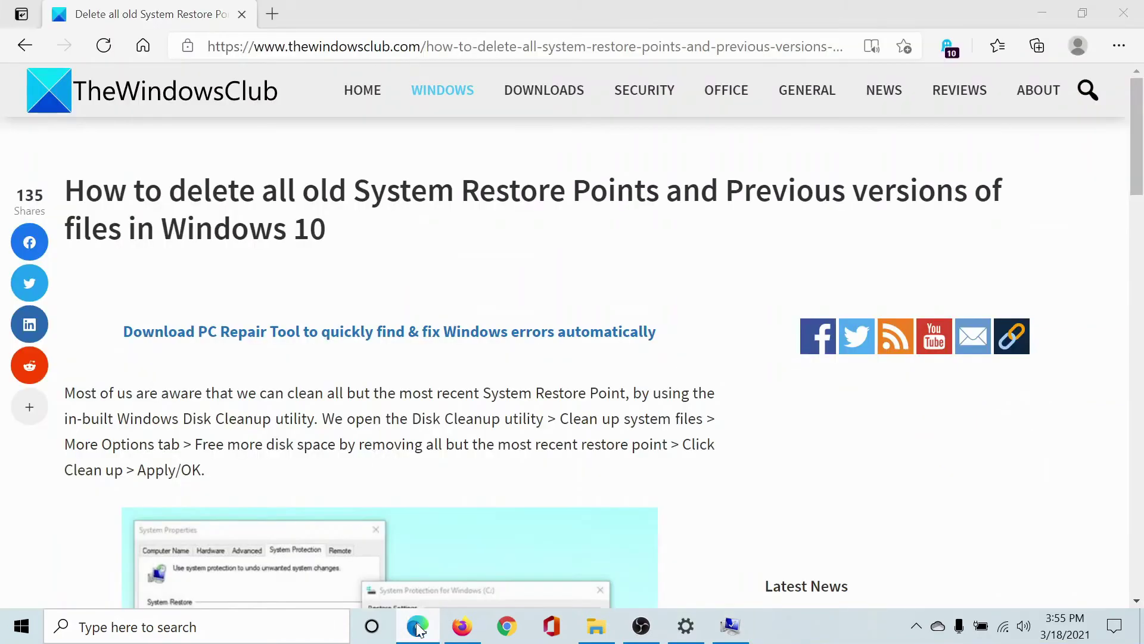